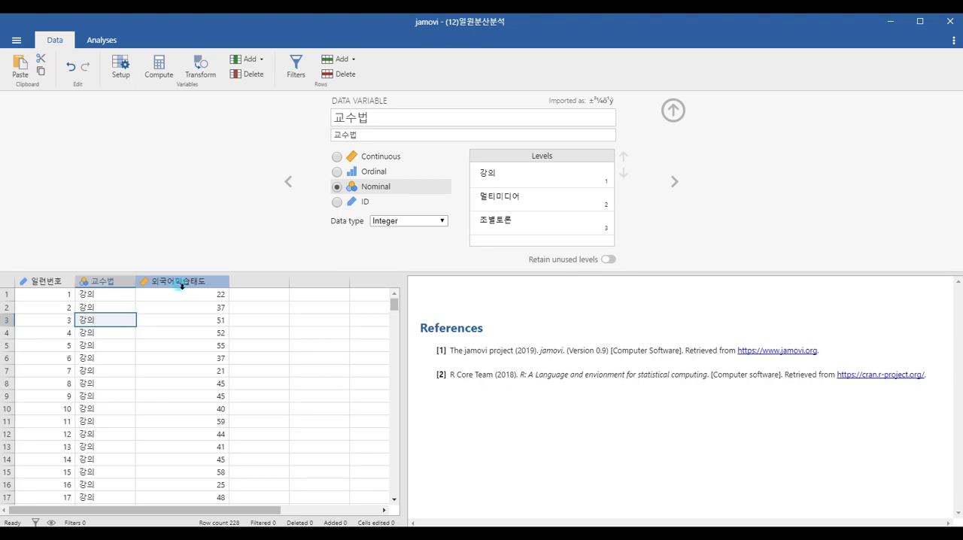
Step: Create a Descriptives analysis of 외국어학습태도 split by 교수법
click(181, 283)
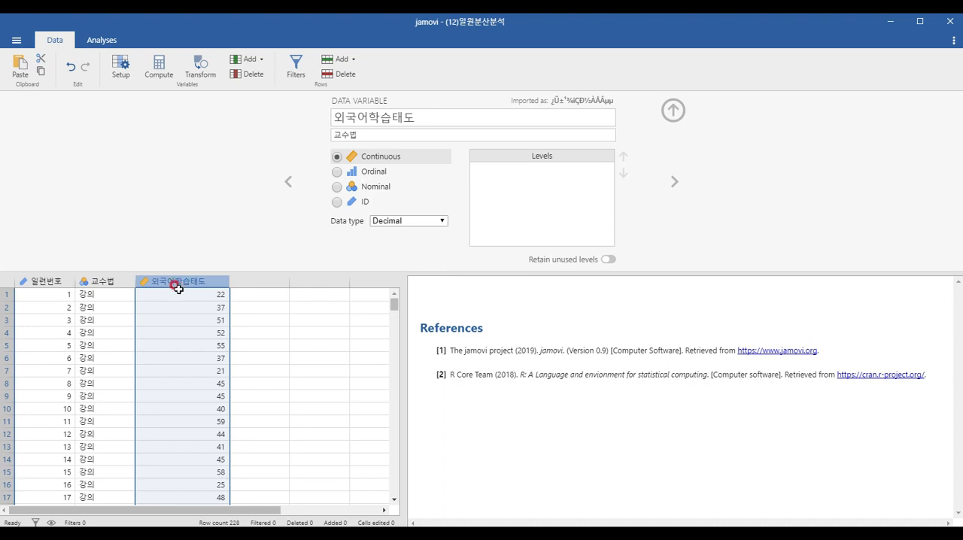
click(106, 40)
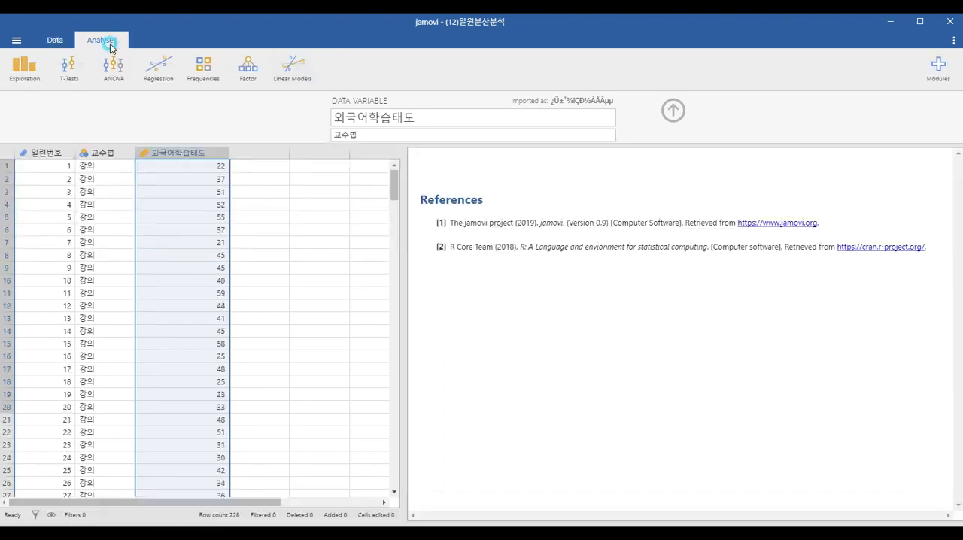
click(33, 67)
click(36, 98)
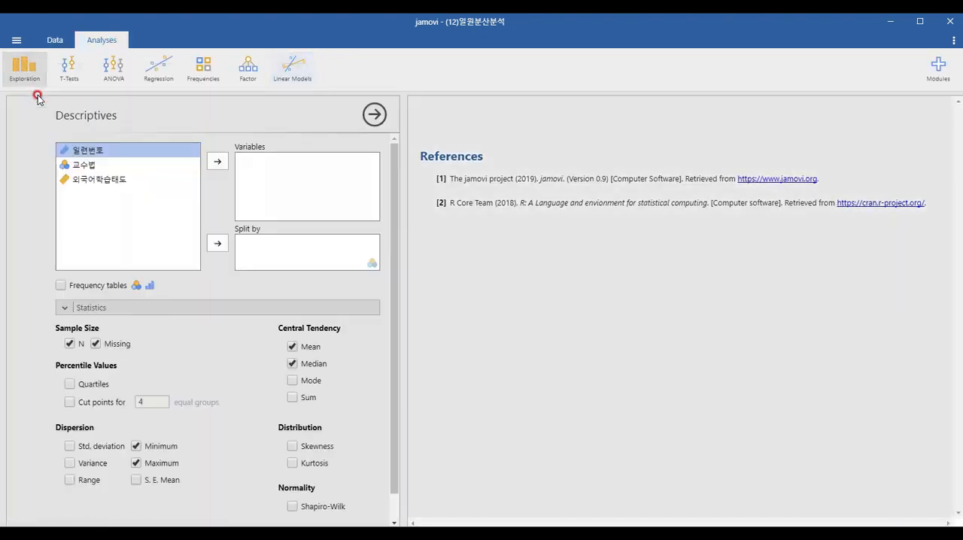
click(106, 185)
click(88, 164)
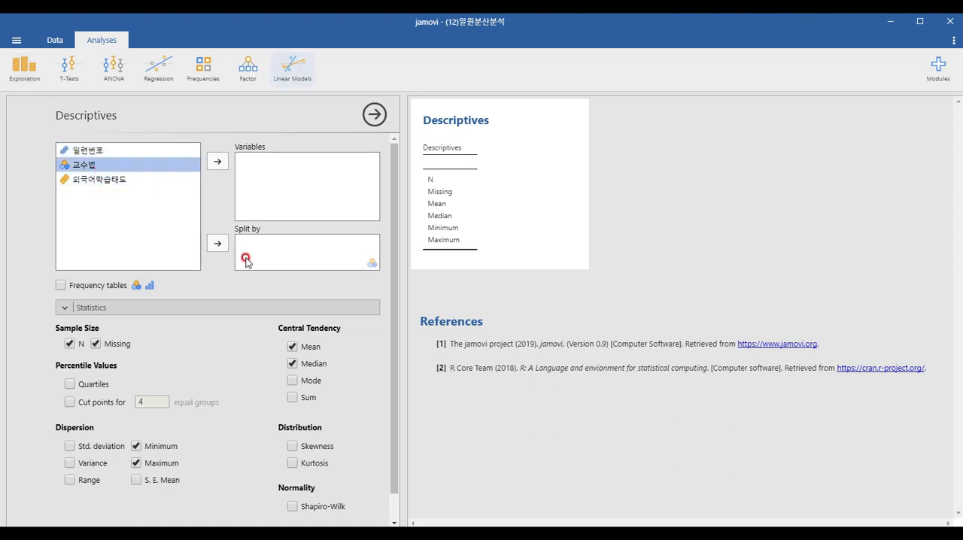
click(218, 238)
click(138, 166)
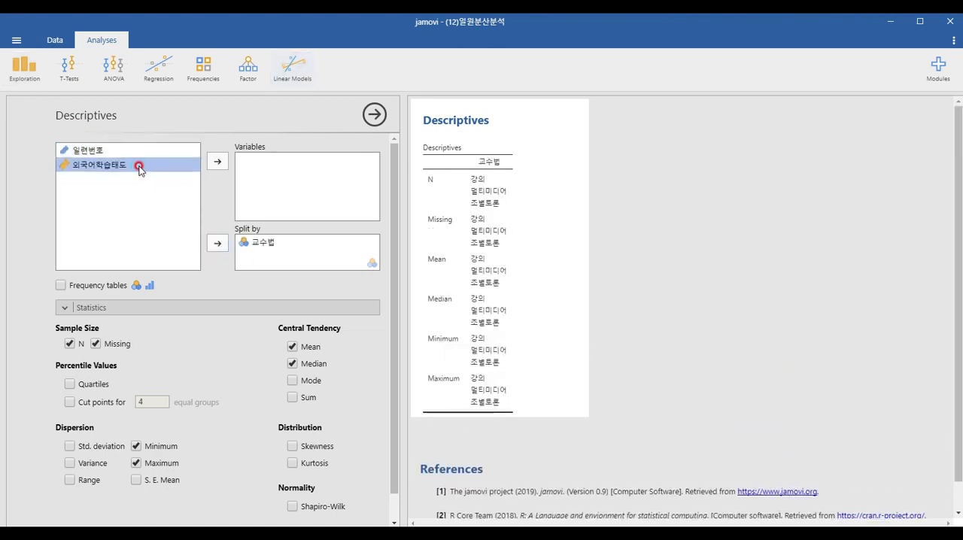
click(217, 161)
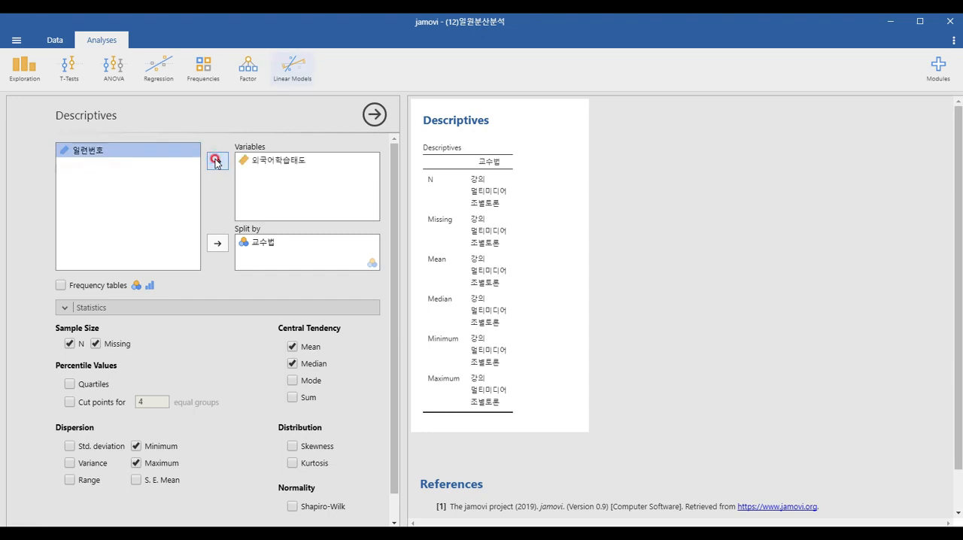
Step: Replace the median, minimum and maximum with the standard deviation in the descriptive statistics
scroll(113, 331, down, 1)
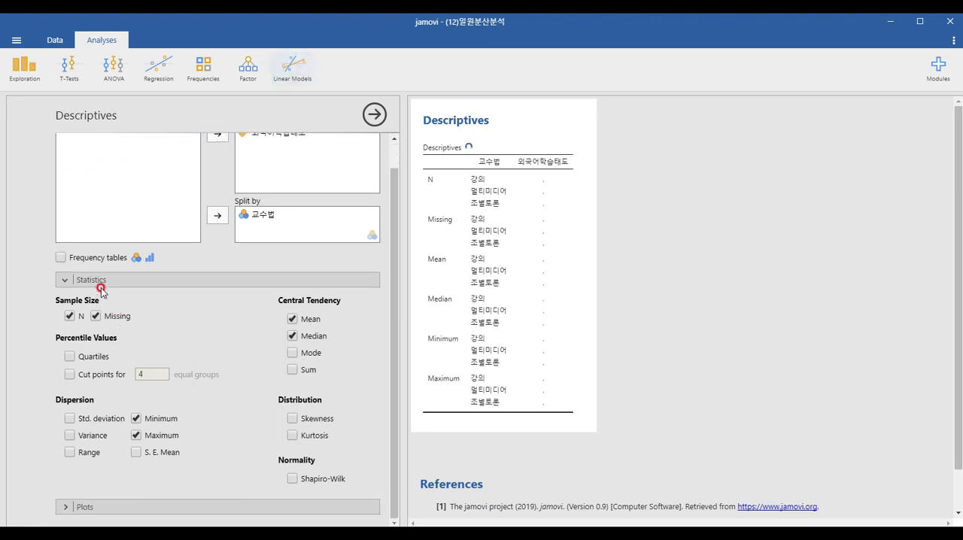
click(293, 335)
click(138, 435)
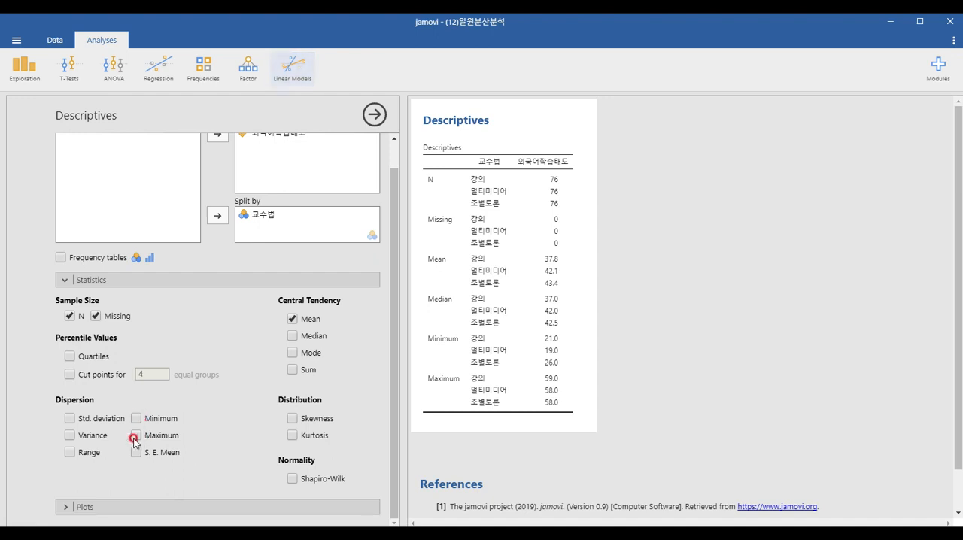
click(83, 418)
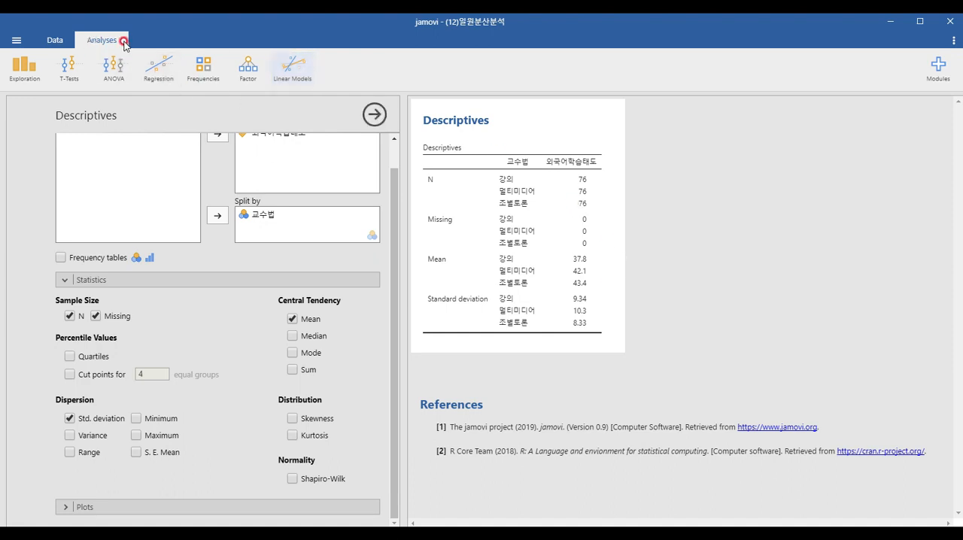
Step: Create an ANOVA with 외국어학습태도 as the dependent variable and 교수법 as the fixed factor
click(114, 68)
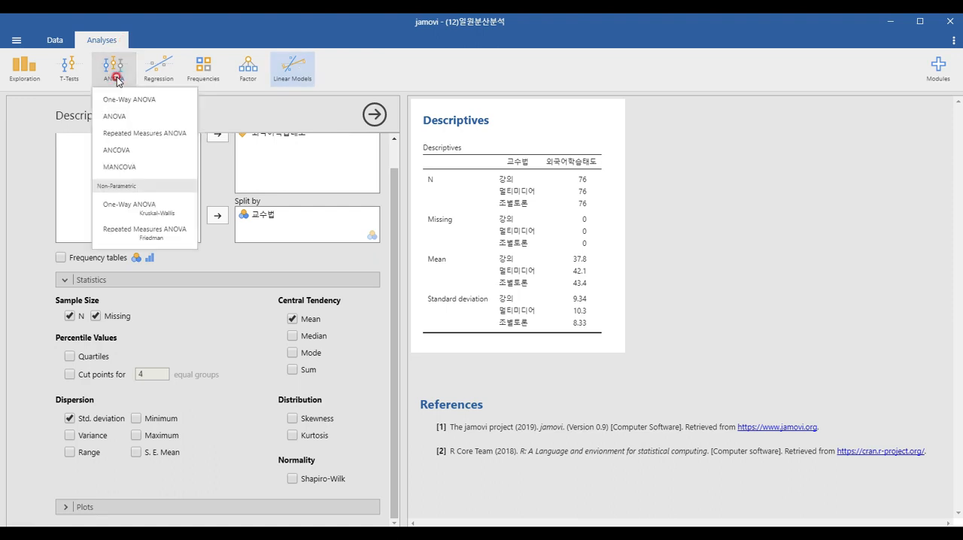
click(116, 118)
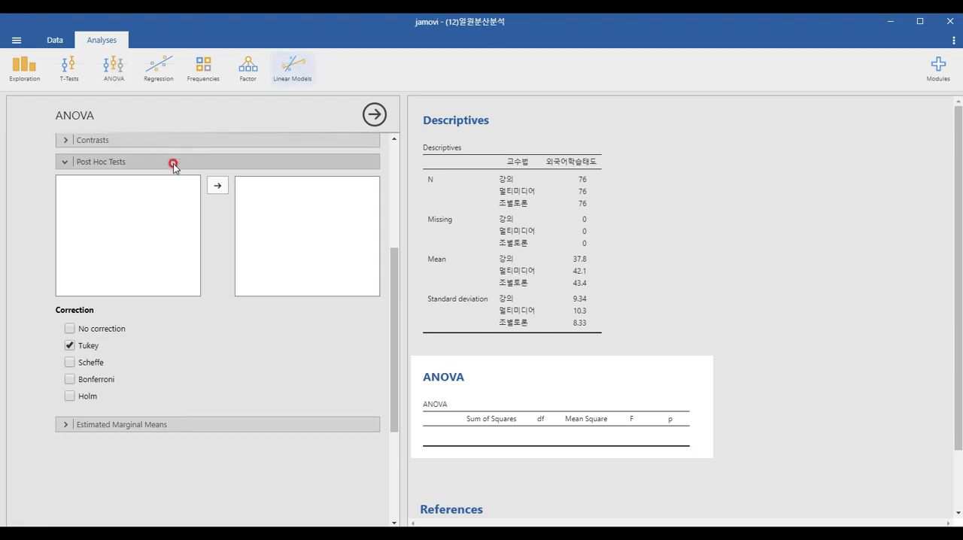
drag(389, 269, 382, 140)
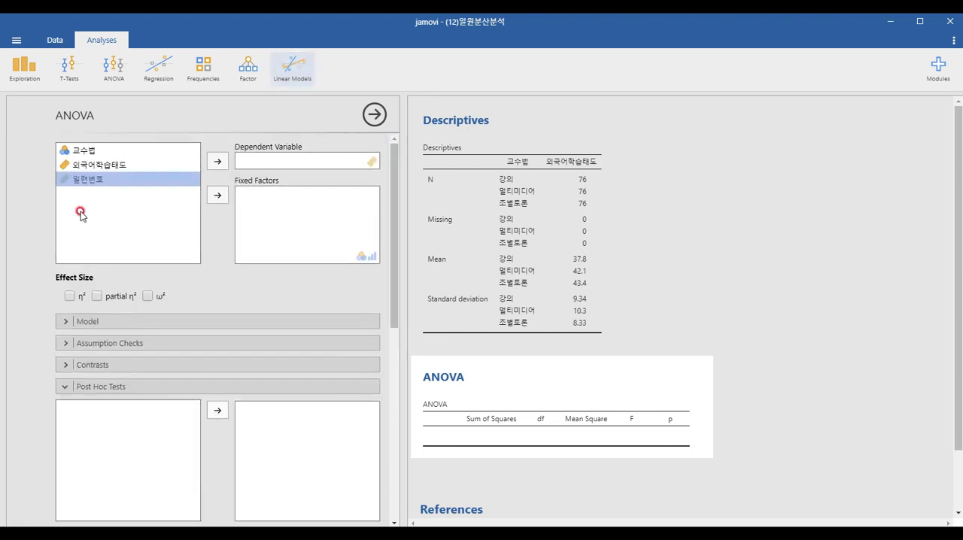
click(79, 162)
click(79, 149)
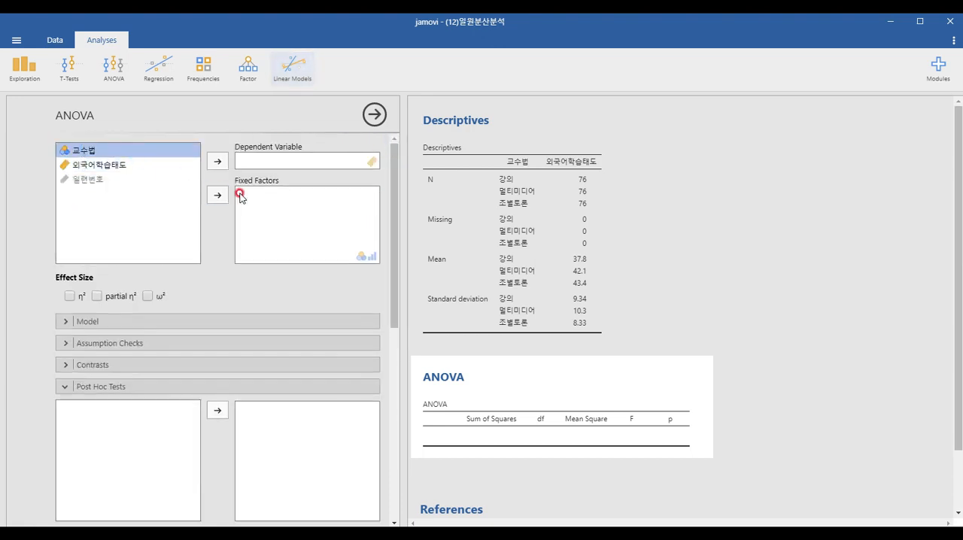
click(216, 196)
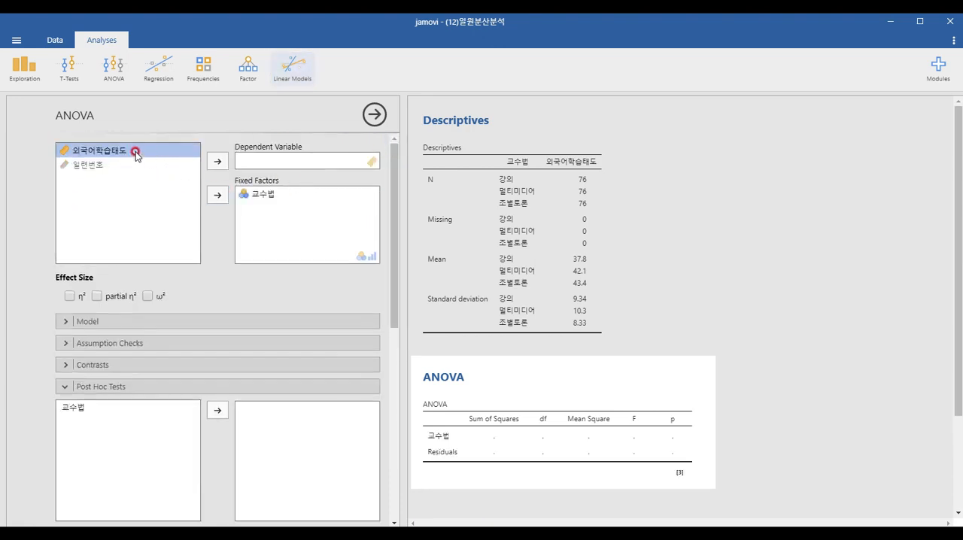
click(217, 161)
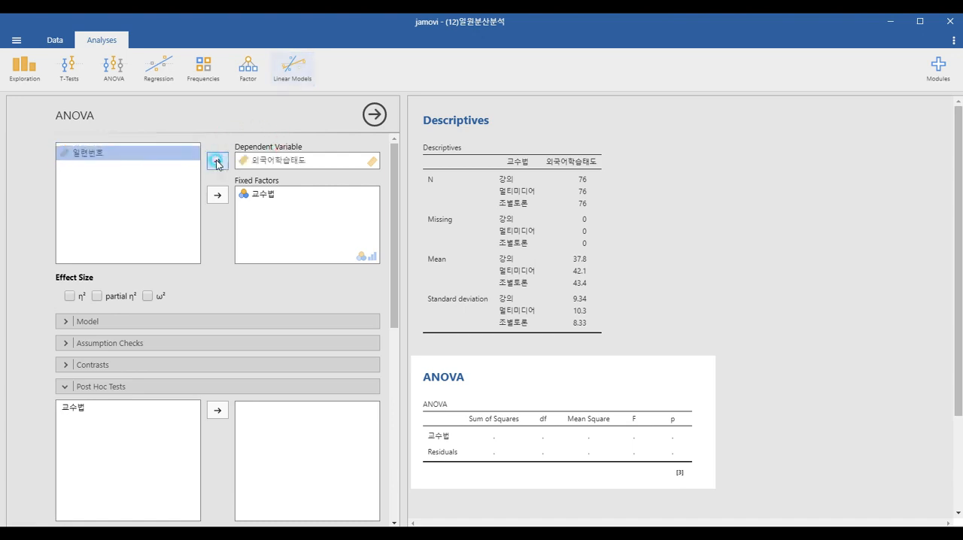
Step: Add the homogeneity tests to the ANOVA's assumption checks
click(119, 388)
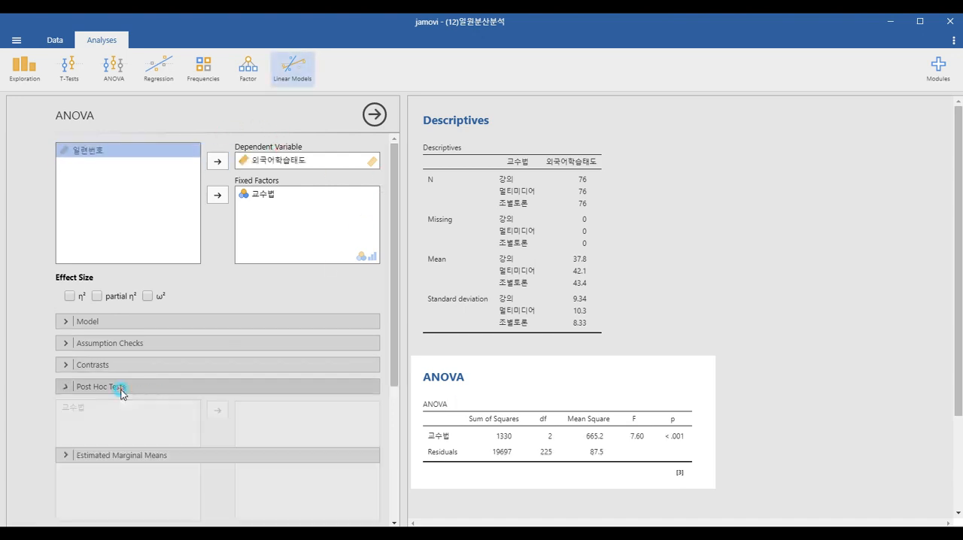
click(109, 346)
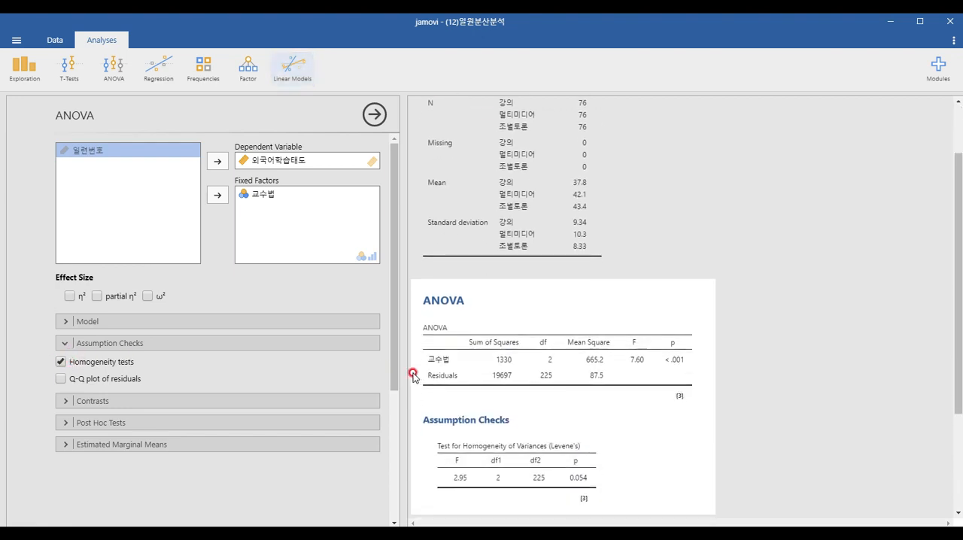
drag(393, 369, 393, 389)
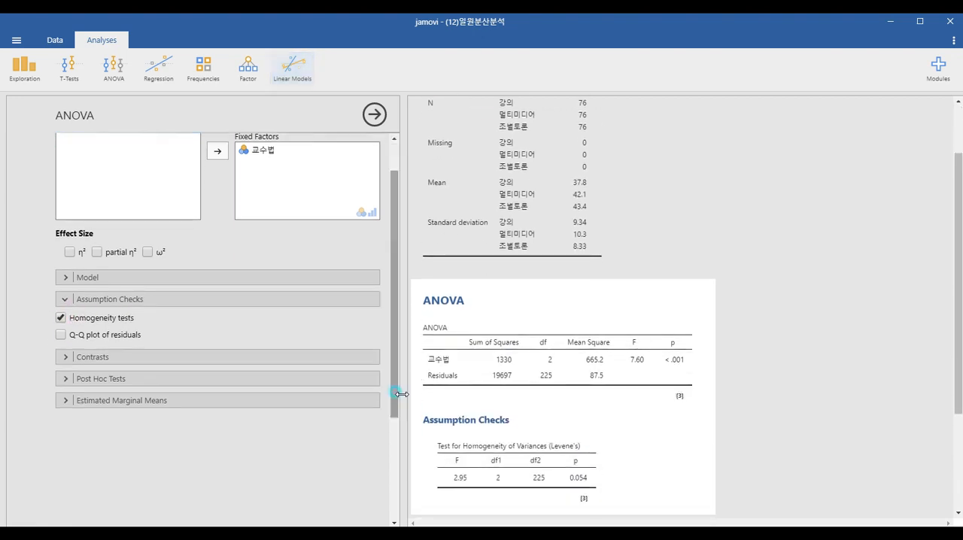
click(842, 344)
click(550, 262)
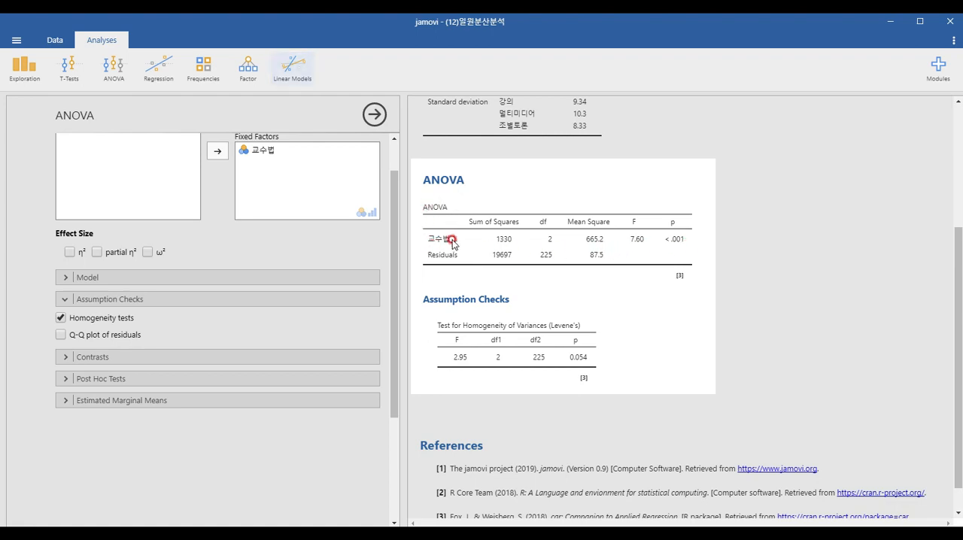
Step: Add post hoc comparisons for the factor 교수법 to the ANOVA
scroll(580, 259, up, 5)
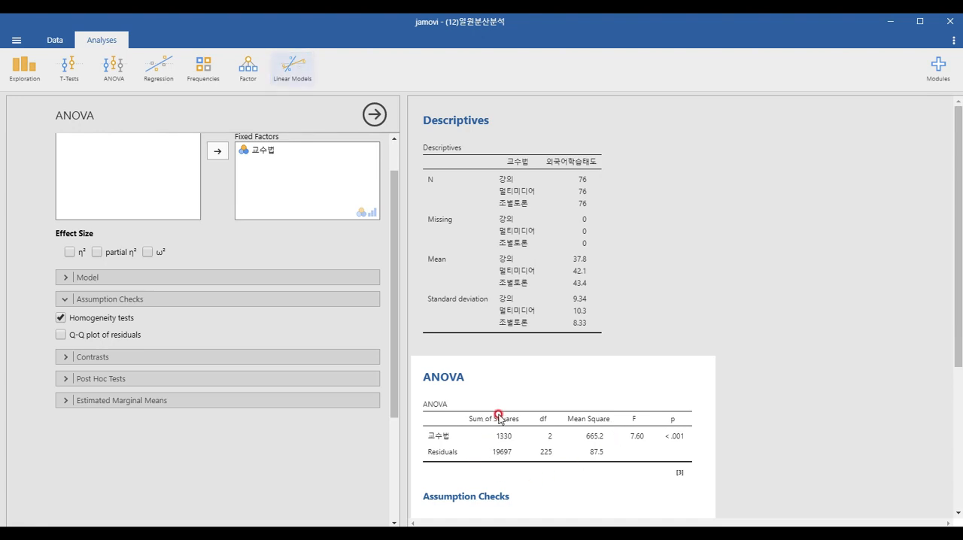
drag(957, 331, 960, 369)
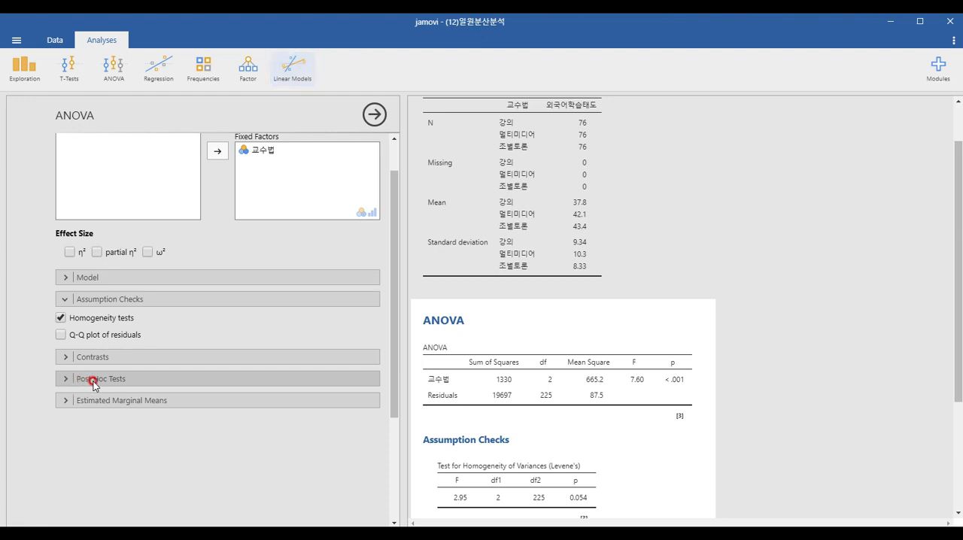
click(94, 381)
click(89, 402)
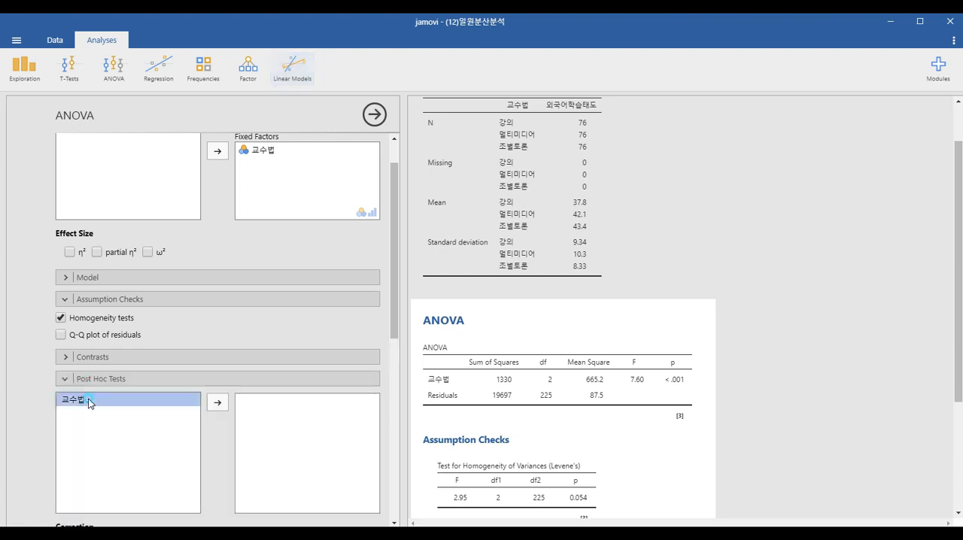
click(218, 403)
Step: Enable the No correction, Scheffe, Bonferroni and Holm options alongside Tukey and view the post hoc comparison table
scroll(335, 398, down, 3)
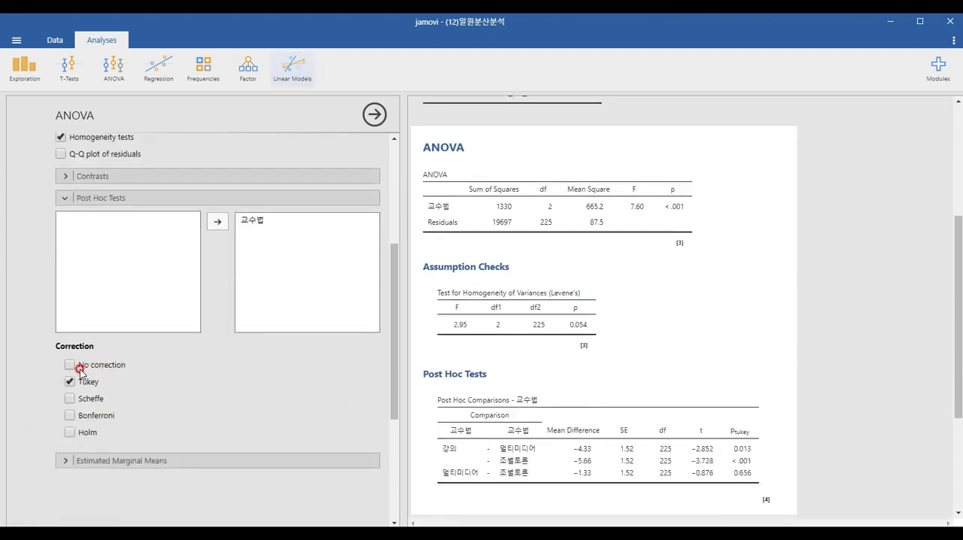
click(69, 399)
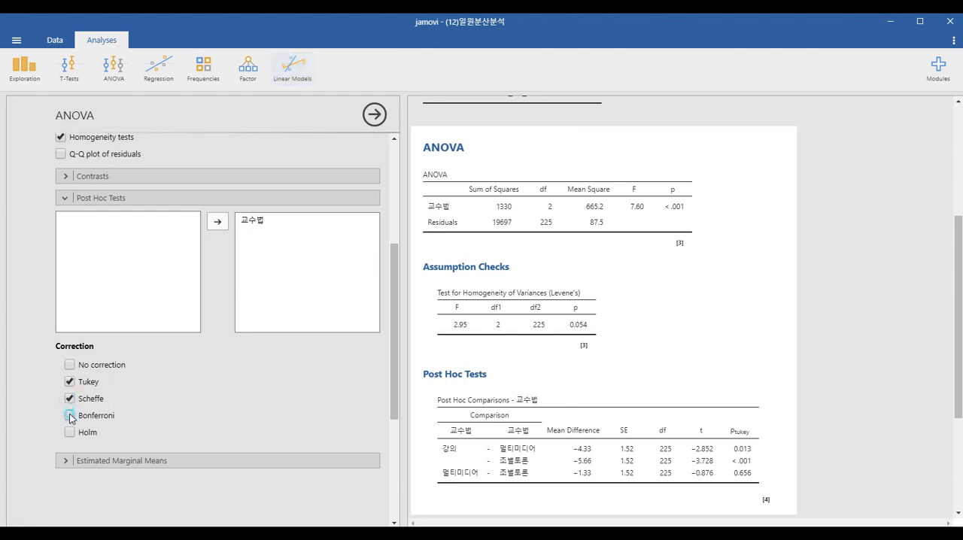
click(70, 415)
click(69, 433)
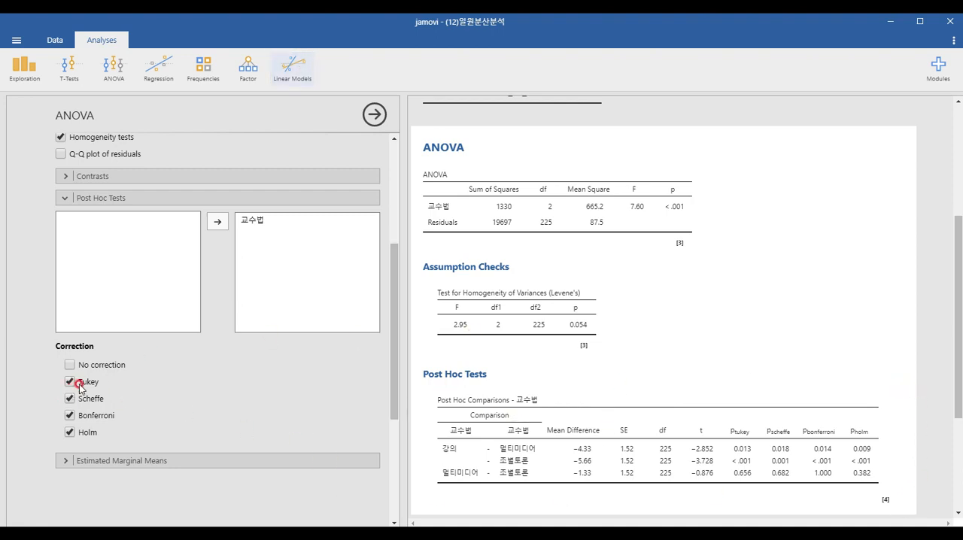
drag(395, 404, 394, 439)
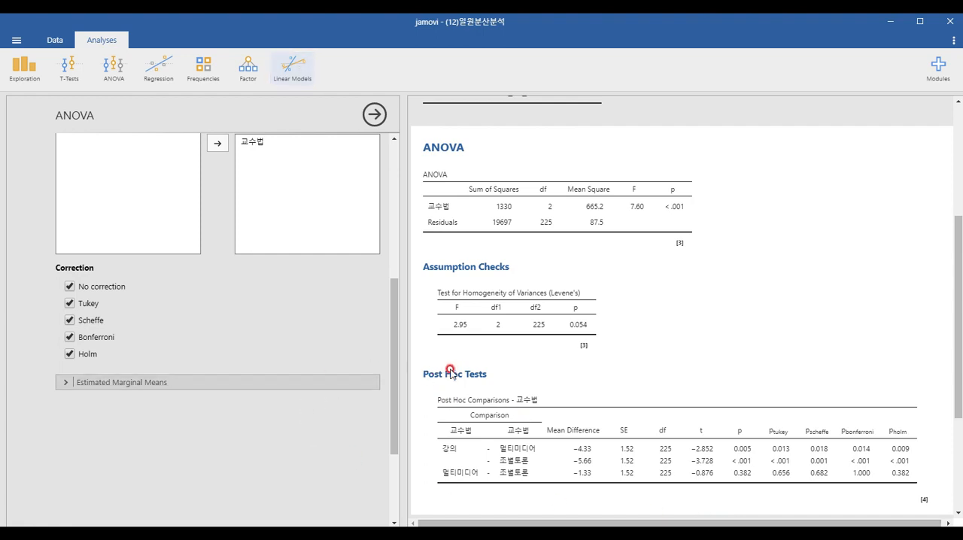
scroll(734, 399, down, 1)
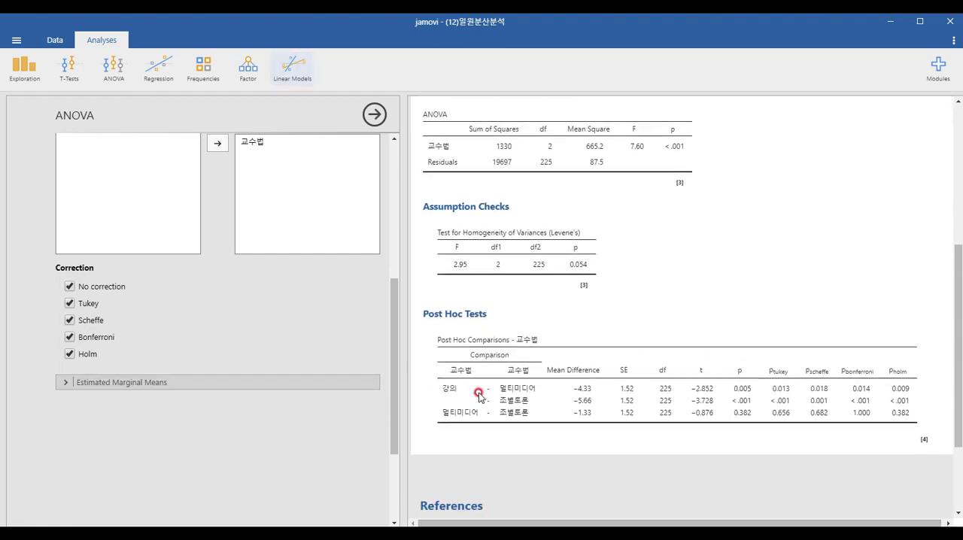